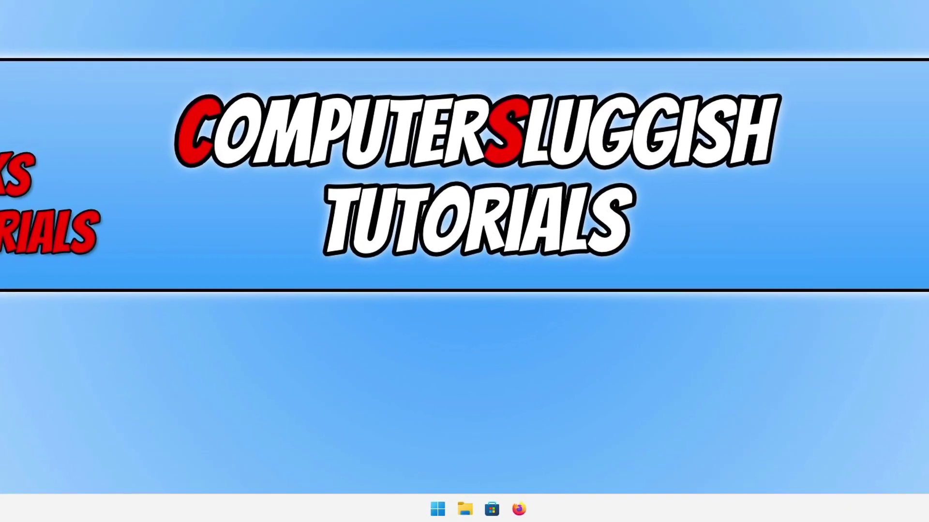
# Launch Task Manager from the Start button's quick-links menu and show its Startup apps list.
pyautogui.rightClick(437, 509)
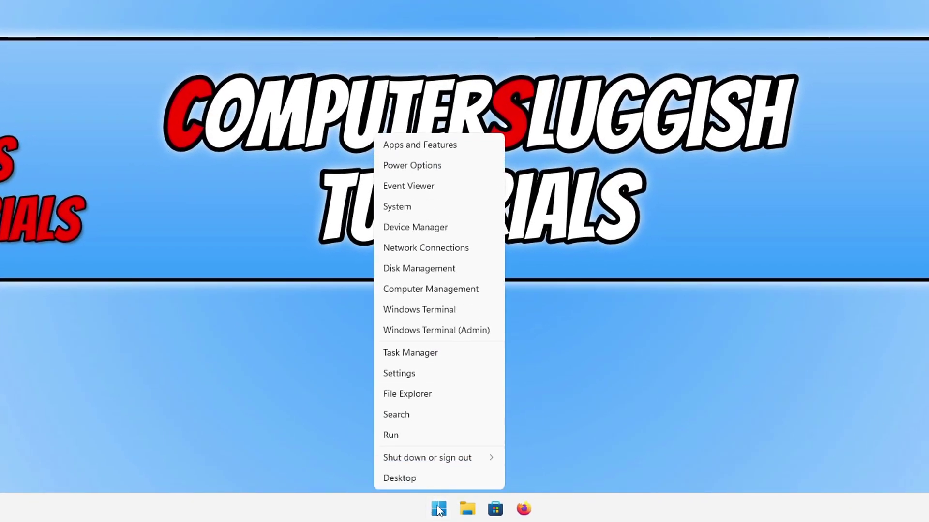
pyautogui.click(466, 351)
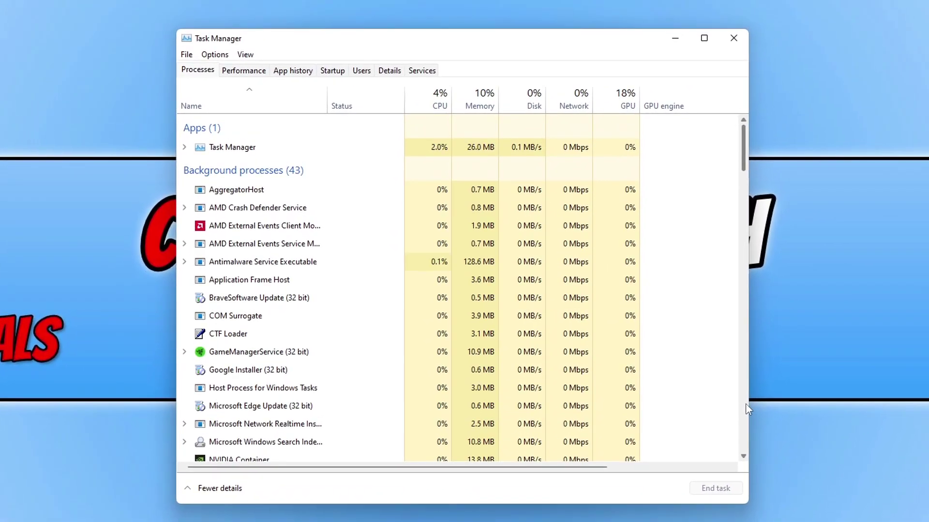
pyautogui.click(332, 71)
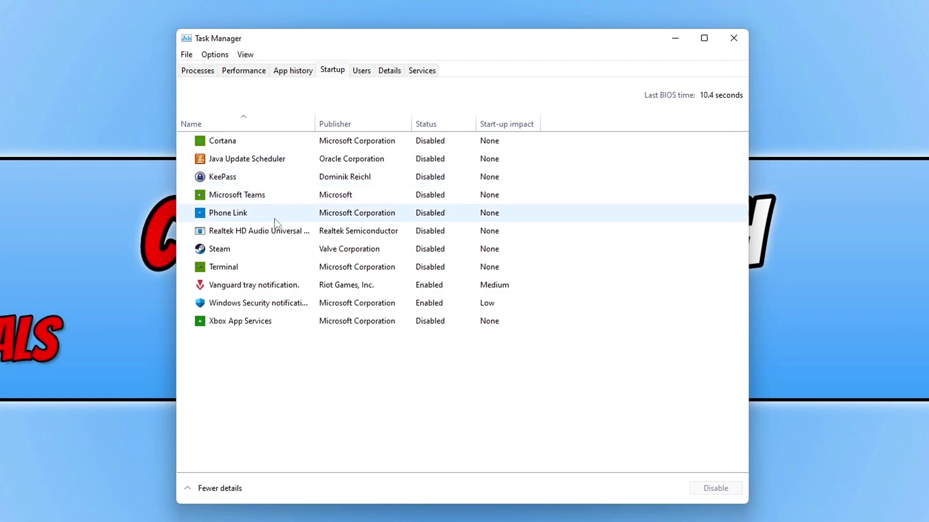
# Disable the Vanguard tray notification and Windows Security notification start-up entries.
pyautogui.rightClick(274, 285)
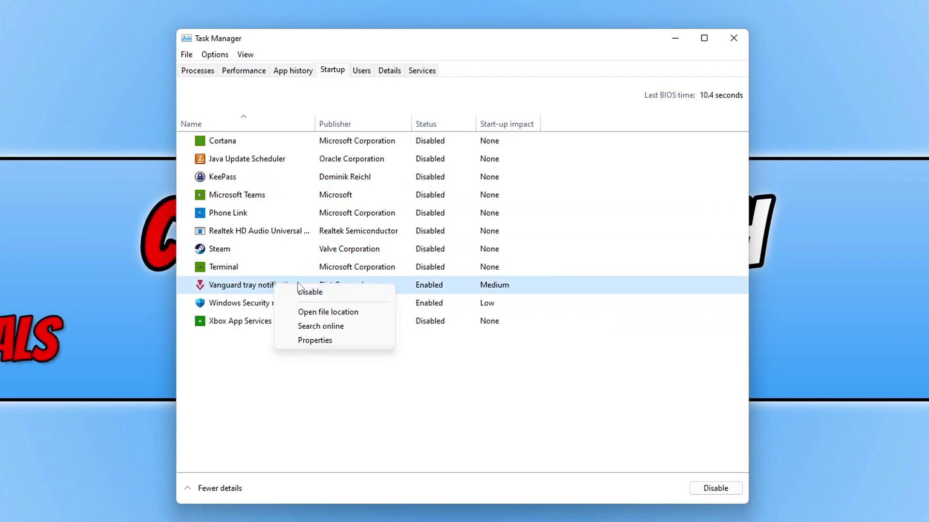
pyautogui.click(321, 293)
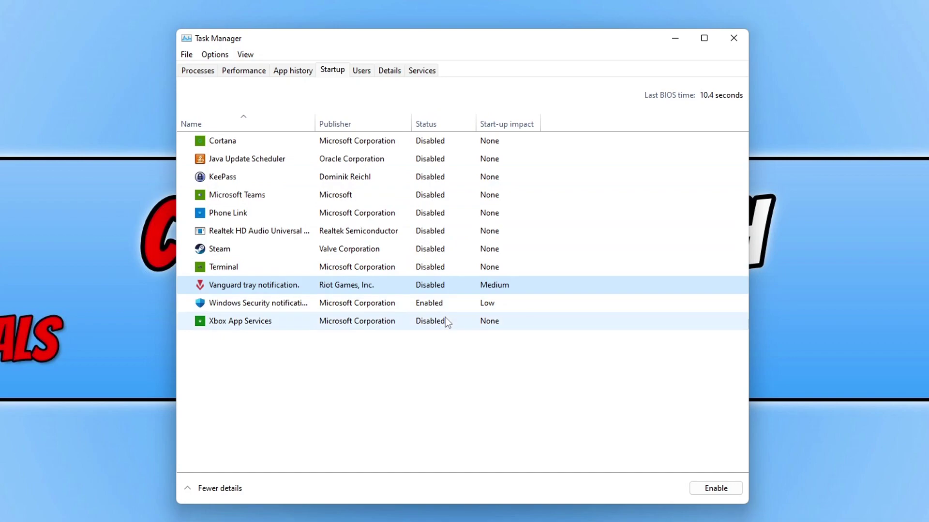
pyautogui.rightClick(253, 304)
pyautogui.click(288, 312)
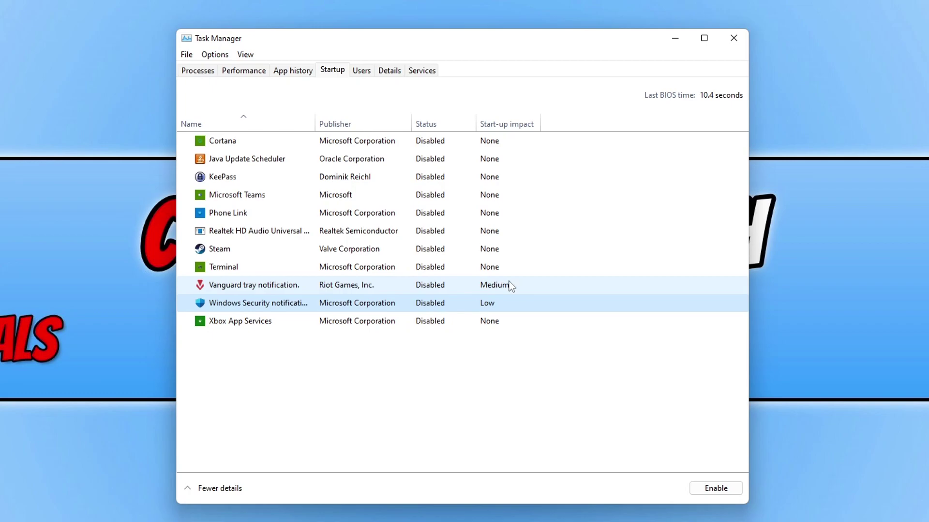
# Close Task Manager and open Control Panel by searching Start for 'control panel'.
pyautogui.click(733, 37)
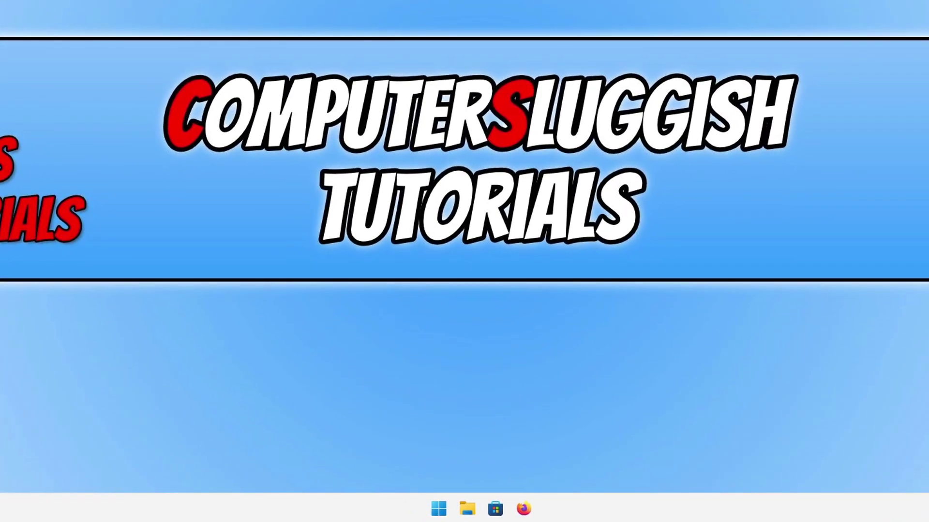
pyautogui.click(439, 508)
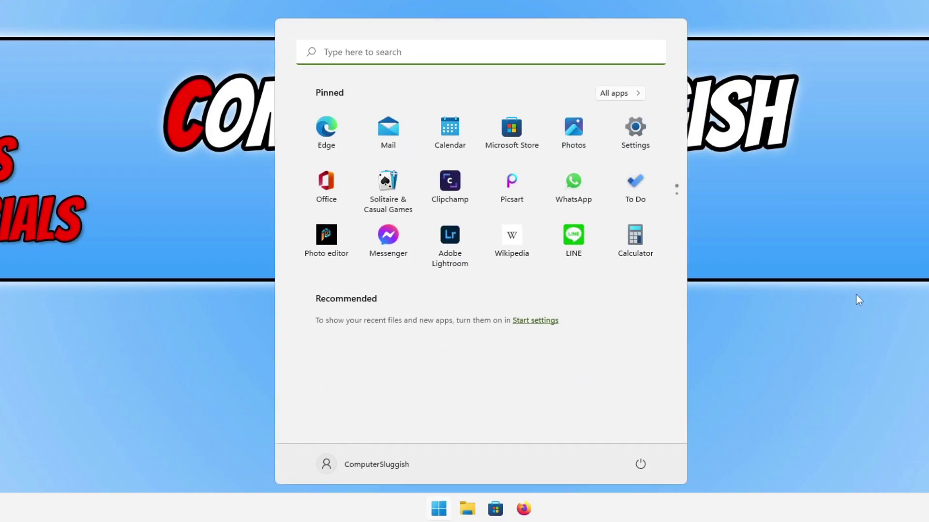
pyautogui.write('control panel')
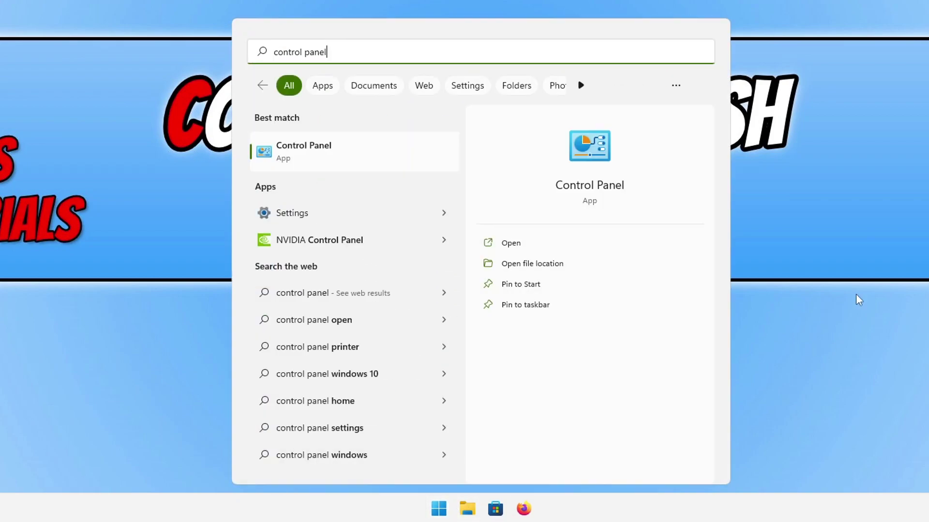
pyautogui.click(339, 163)
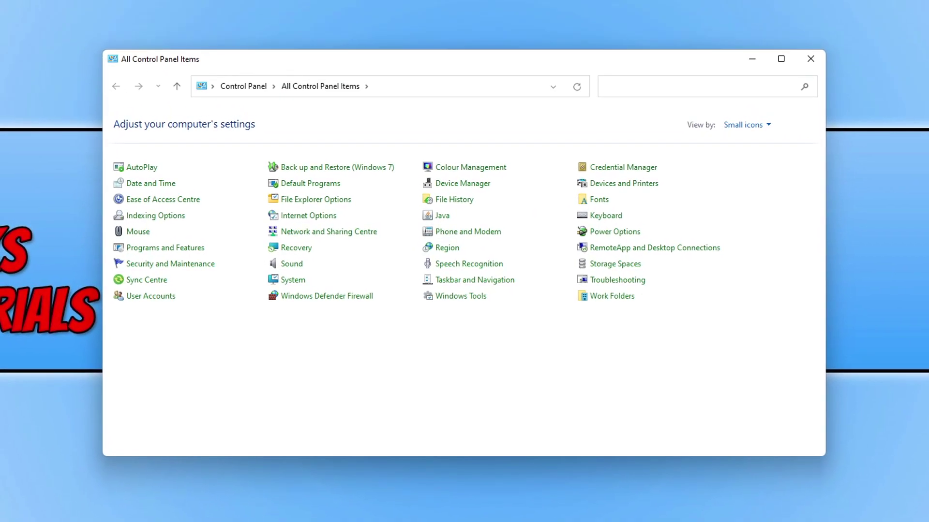
# Keep Control Panel's View by on Small icons and go to Power Options.
pyautogui.click(765, 127)
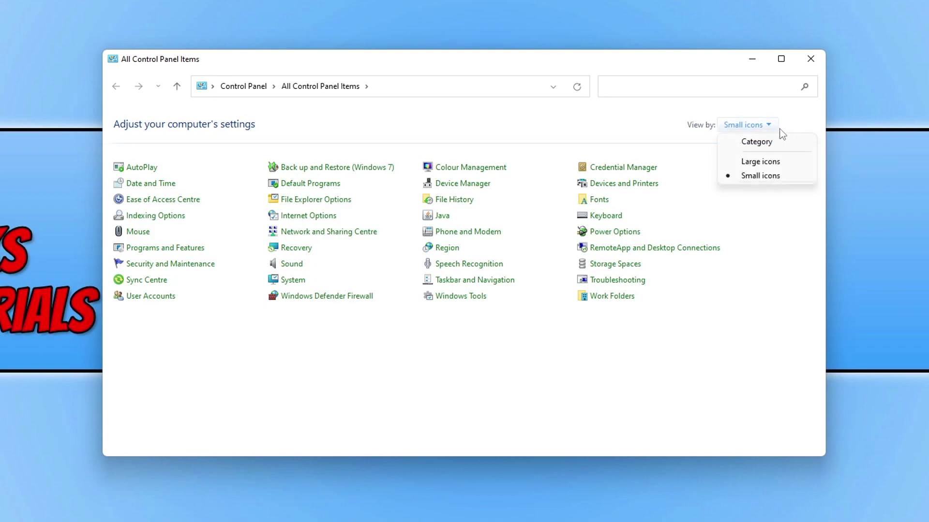
pyautogui.click(788, 177)
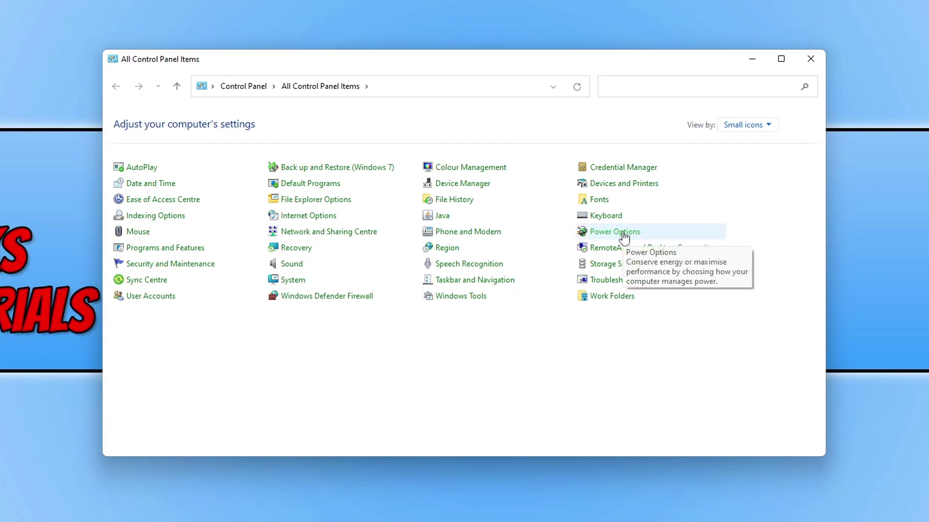
pyautogui.click(624, 233)
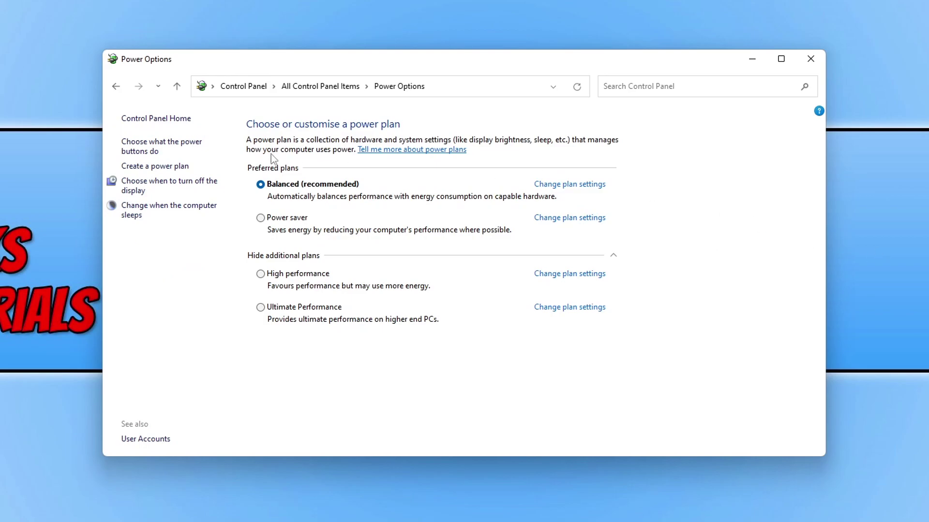
pyautogui.click(173, 152)
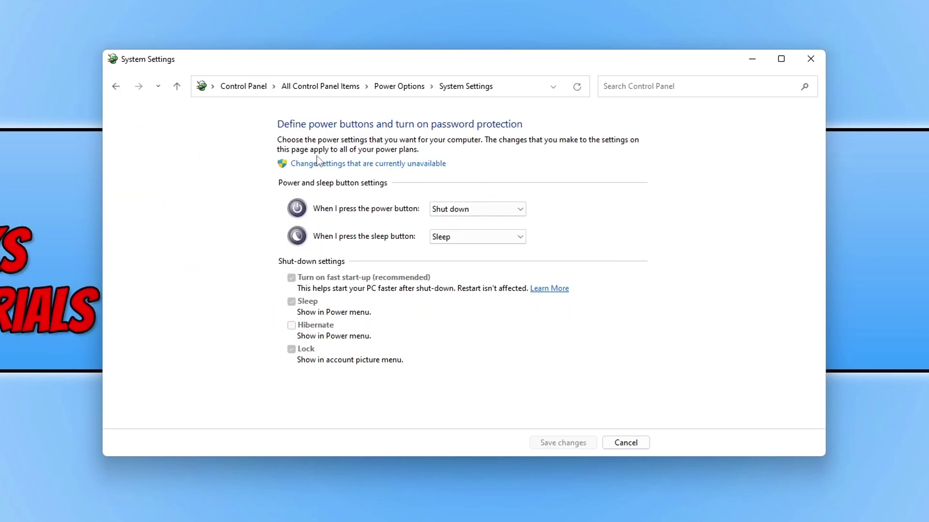
pyautogui.click(429, 165)
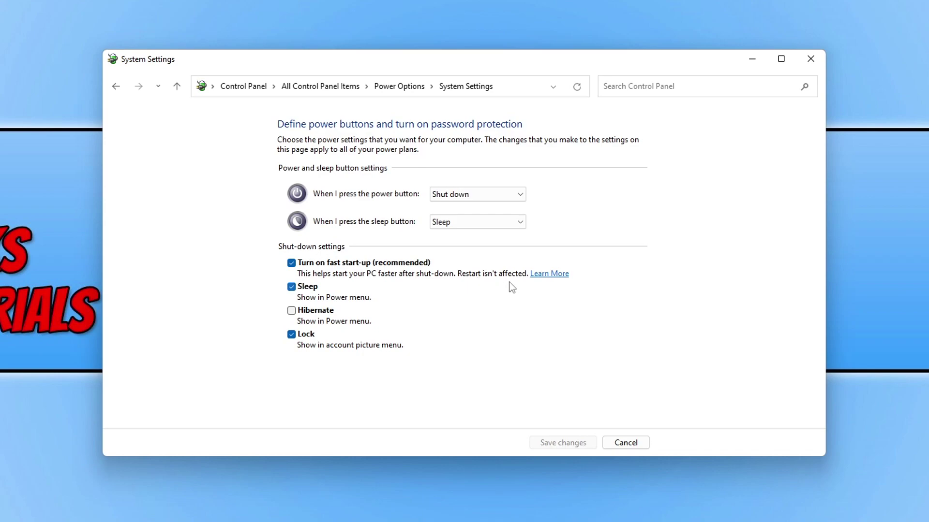
pyautogui.click(331, 265)
pyautogui.click(334, 265)
pyautogui.click(323, 264)
pyautogui.click(291, 265)
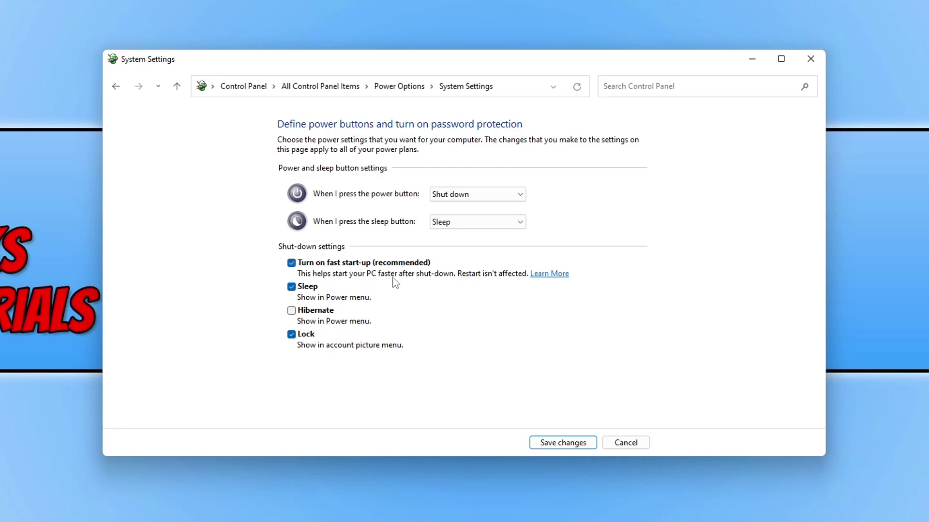
pyautogui.click(561, 444)
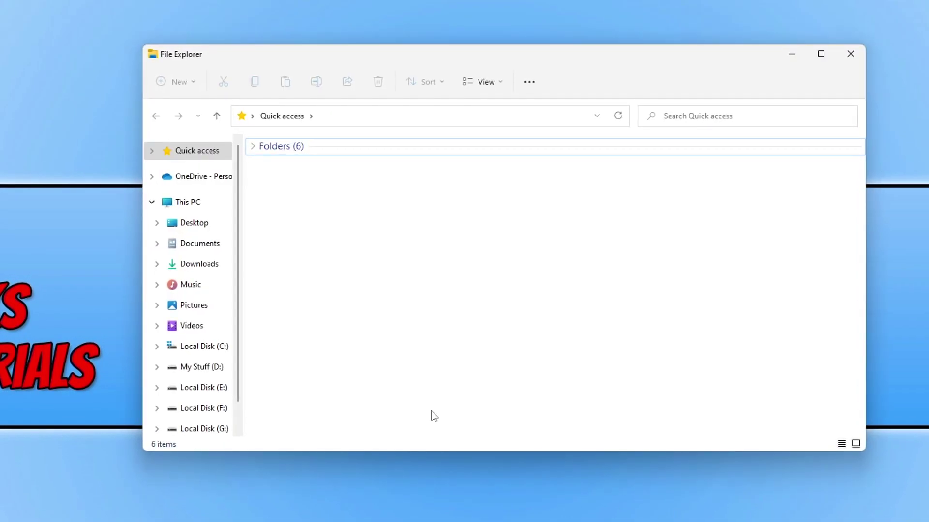
# Show Local Disk (C:) in File Explorer from the sidebar.
pyautogui.click(203, 347)
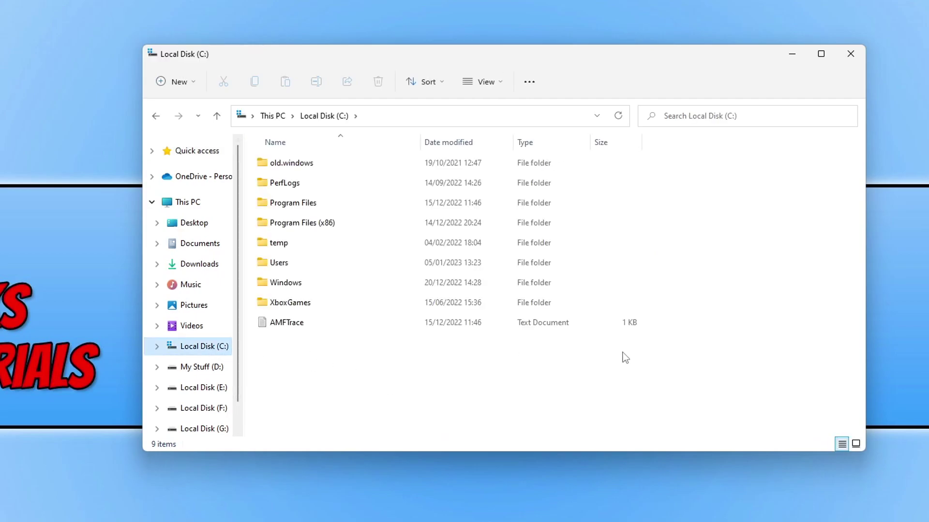
# Go into C:\Windows\Prefetch, granting permission to access the folder.
pyautogui.doubleClick(291, 283)
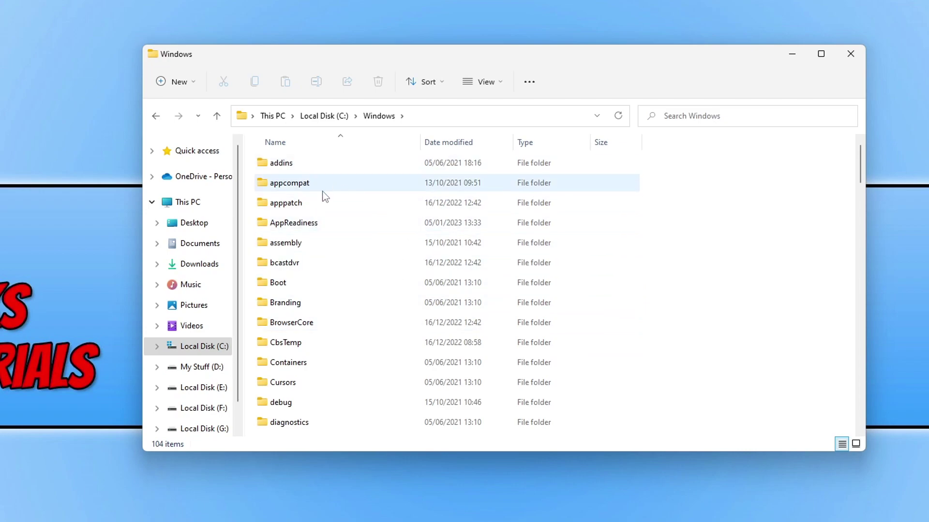
pyautogui.click(500, 225)
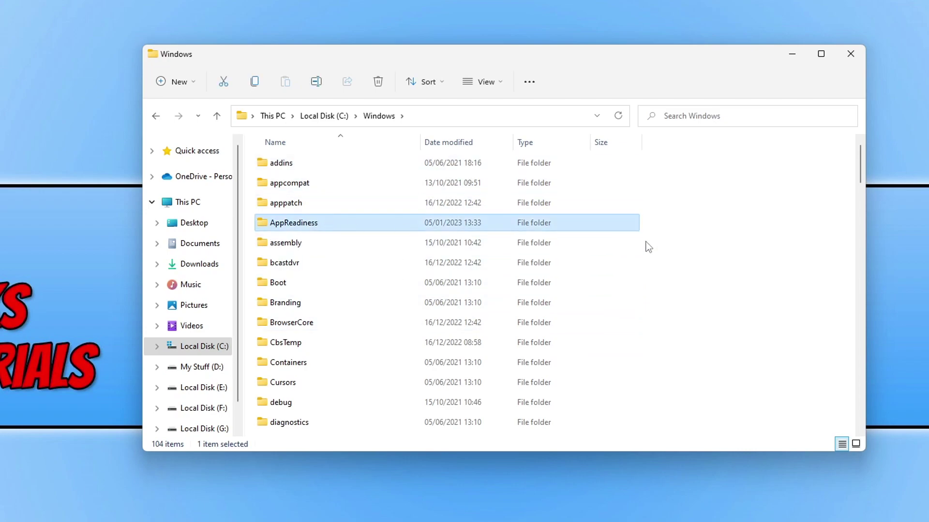
pyautogui.press('p')
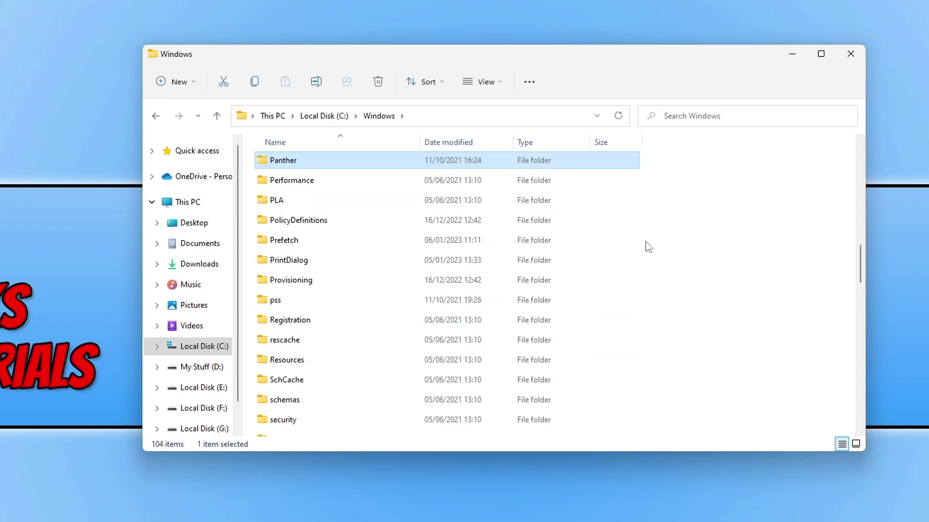
pyautogui.doubleClick(301, 238)
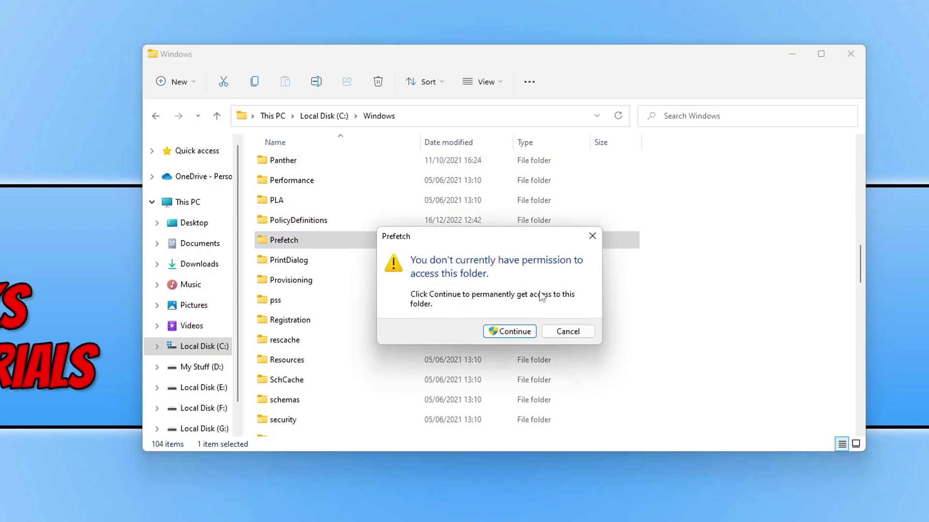
pyautogui.click(514, 332)
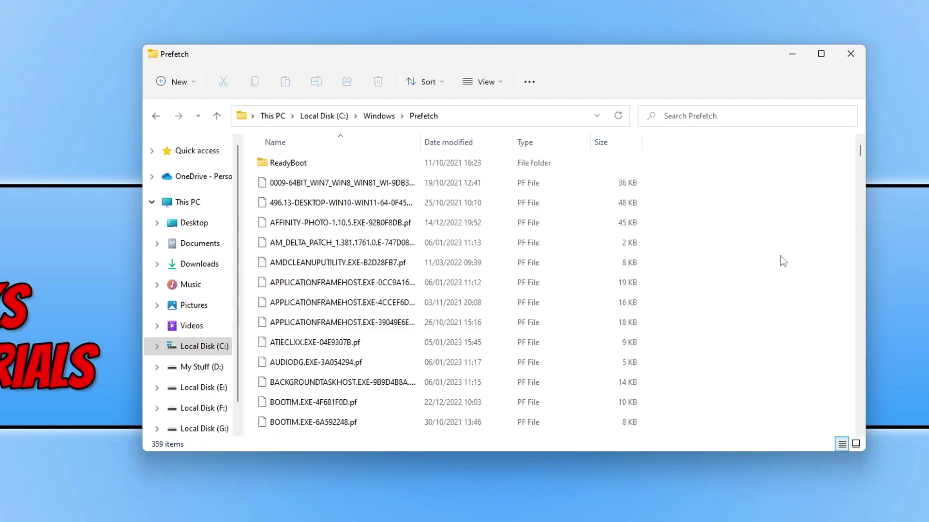
# Scroll through the 359 Prefetch items and select individual .pf files.
pyautogui.scroll(-10, 784, 250)
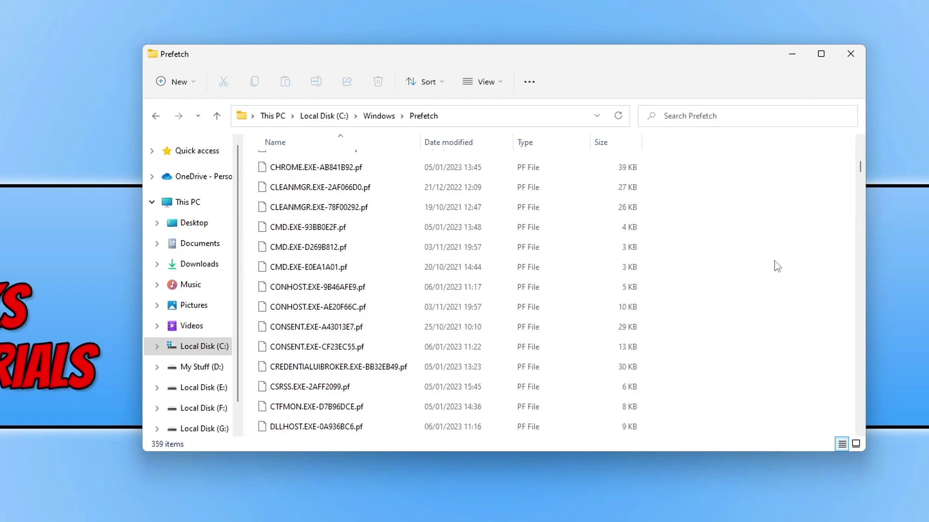
pyautogui.scroll(3, 773, 263)
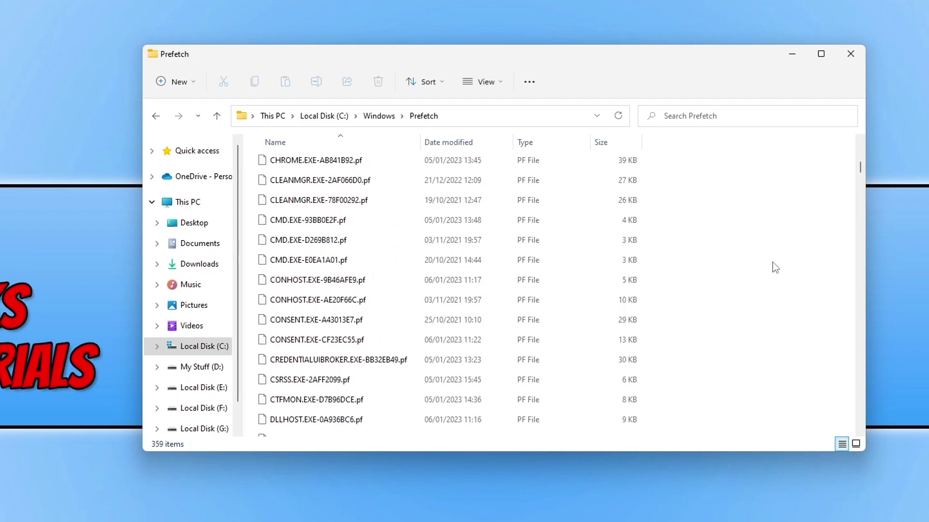
pyautogui.click(333, 240)
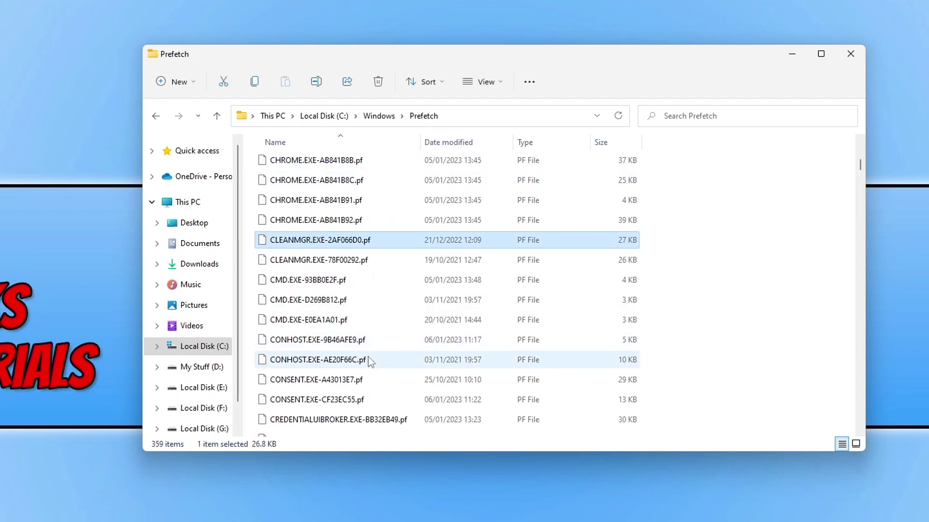
pyautogui.click(339, 280)
pyautogui.scroll(-5, 435, 300)
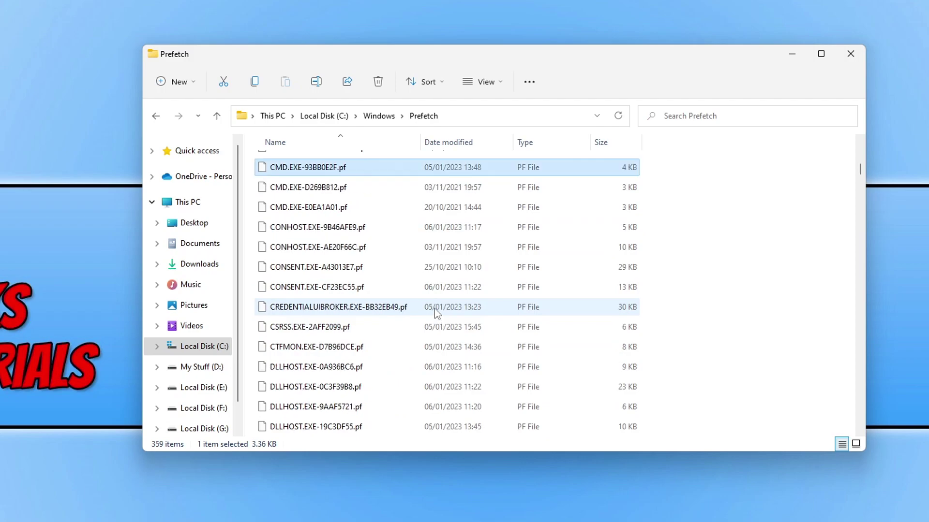
pyautogui.scroll(-12, 438, 300)
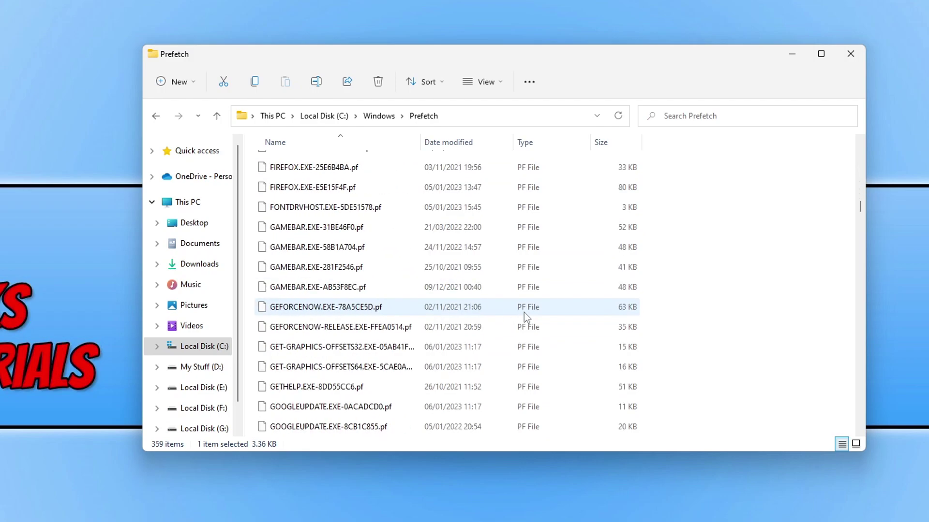
pyautogui.scroll(17, 524, 309)
pyautogui.scroll(8, 520, 296)
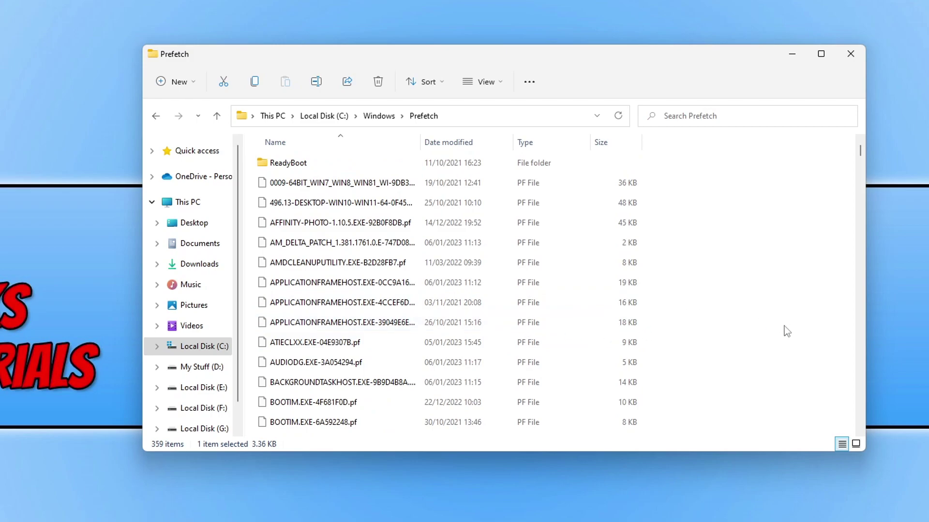
pyautogui.click(372, 223)
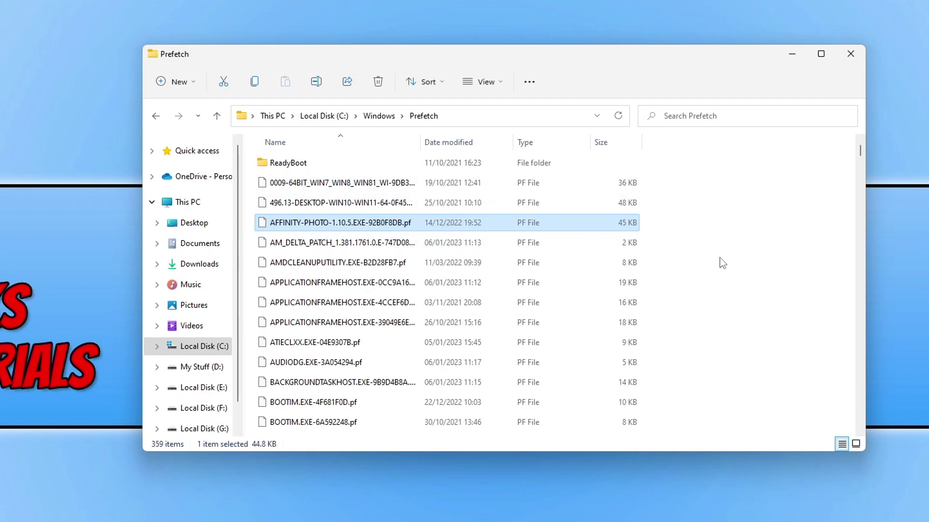
# Select all Prefetch items and delete them, skipping the files still in use.
pyautogui.hotkey('ctrl', 'a')
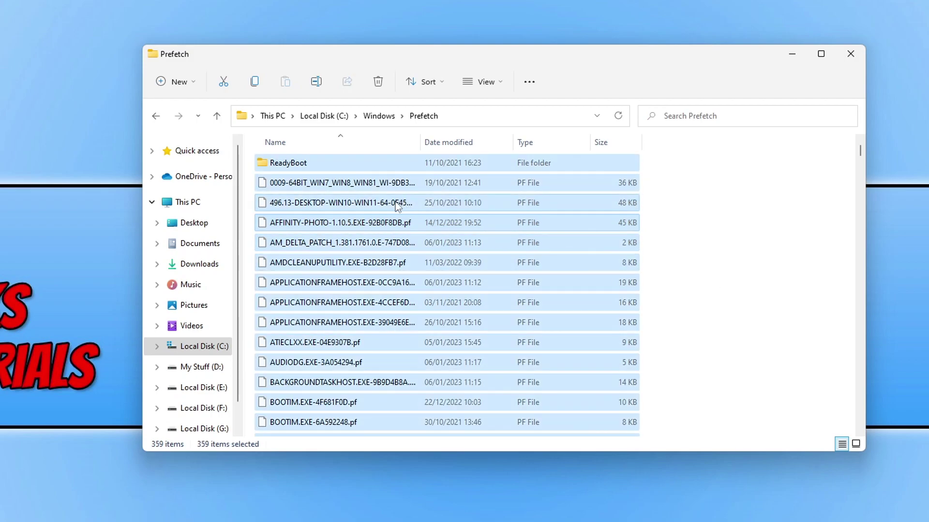
pyautogui.rightClick(377, 221)
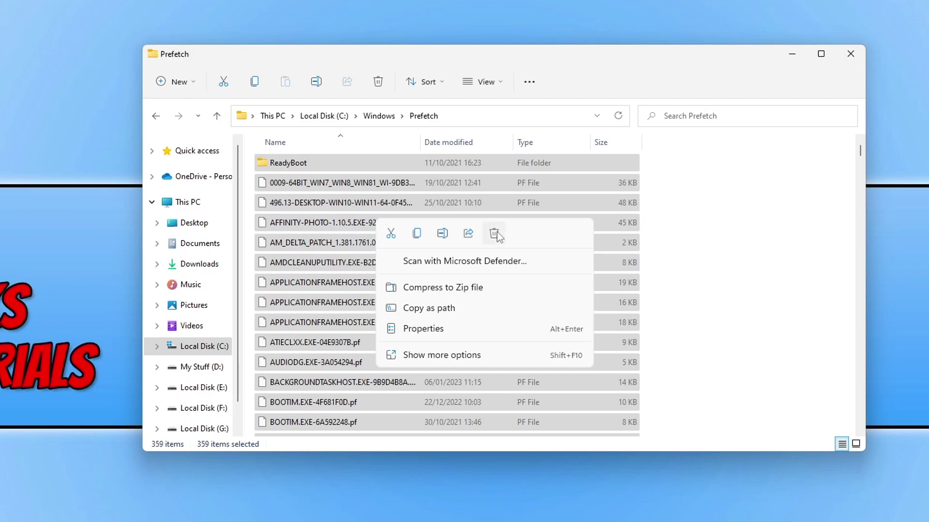
pyautogui.click(494, 233)
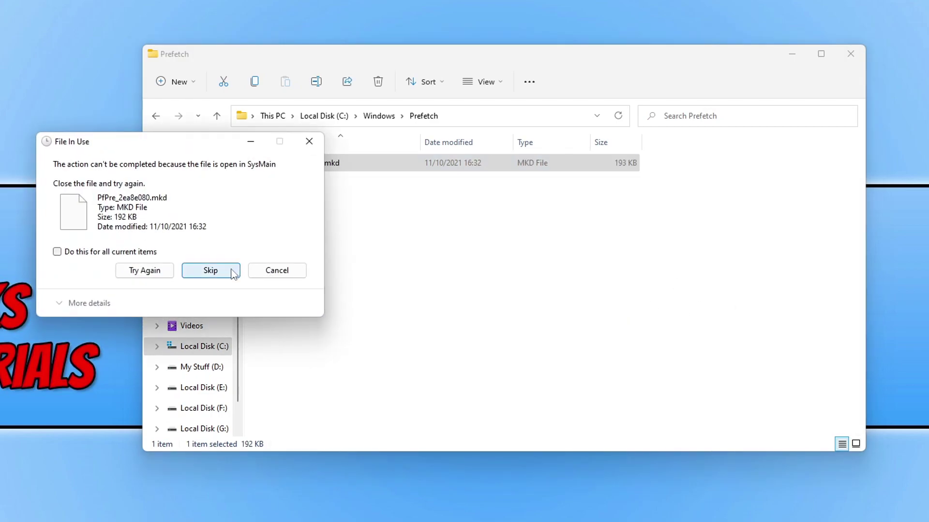
pyautogui.click(211, 271)
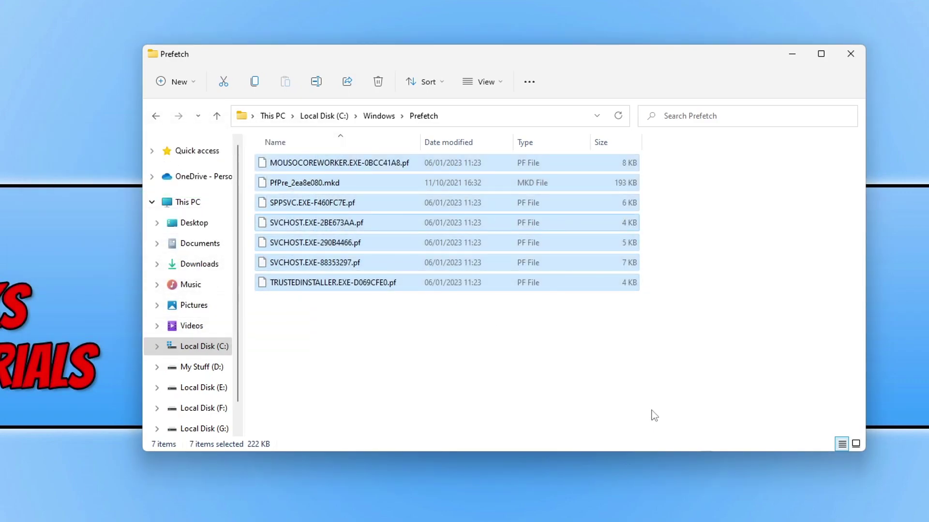
pyautogui.click(653, 416)
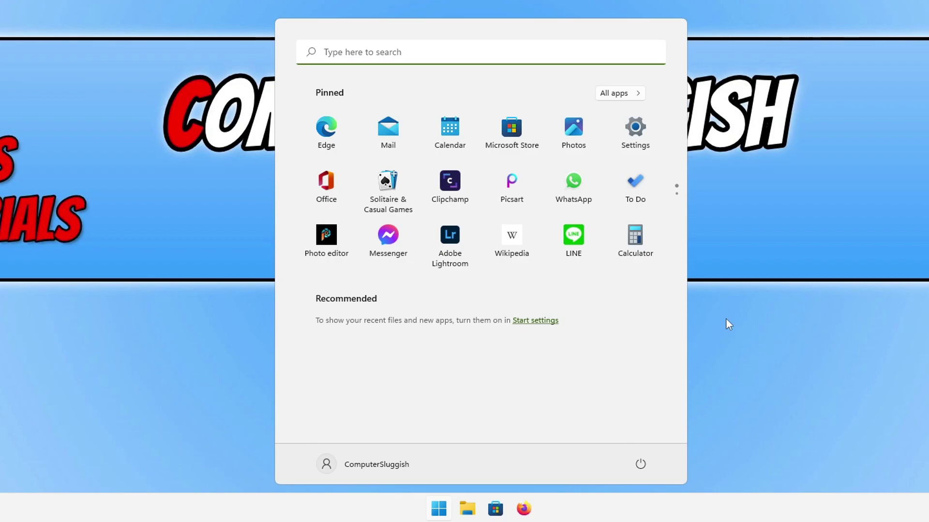
# Reach Virtual Memory via the 'performance' search and Advanced tab, turning off automatic paging file management.
pyautogui.write('performance')
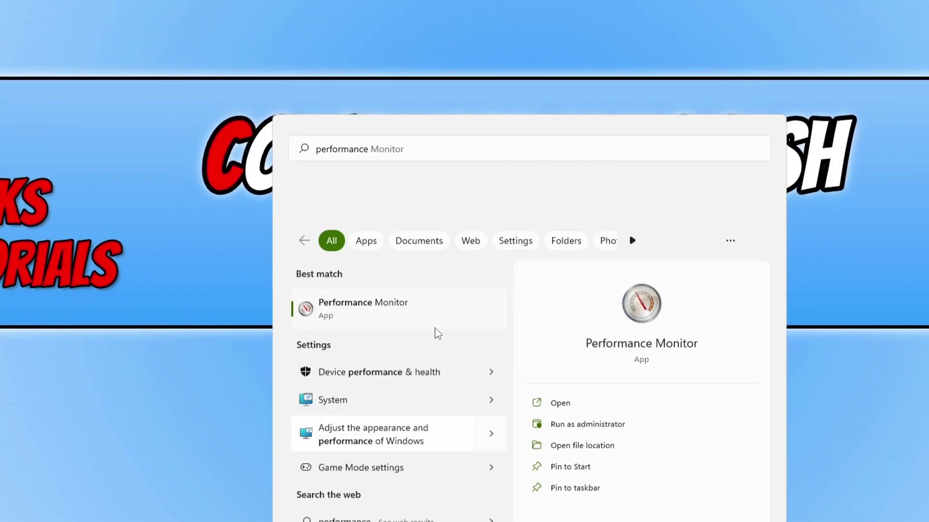
pyautogui.click(392, 287)
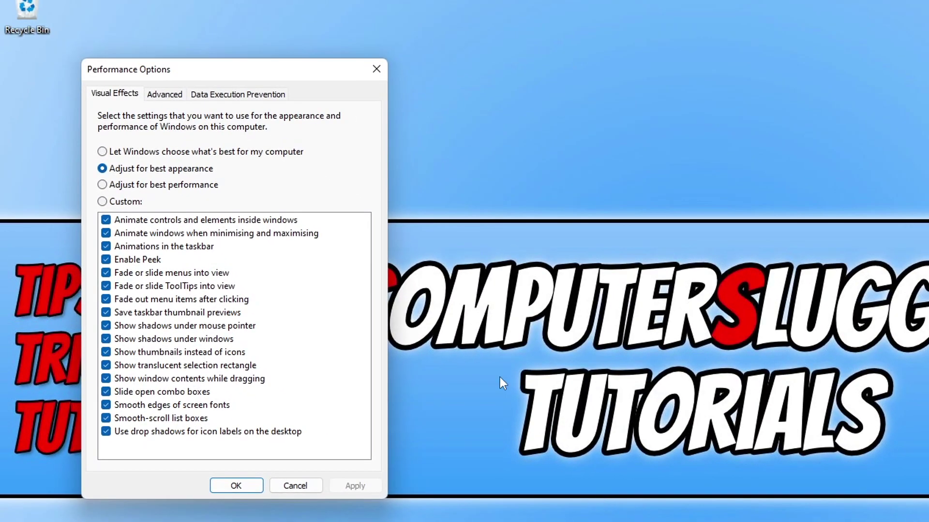
pyautogui.click(172, 94)
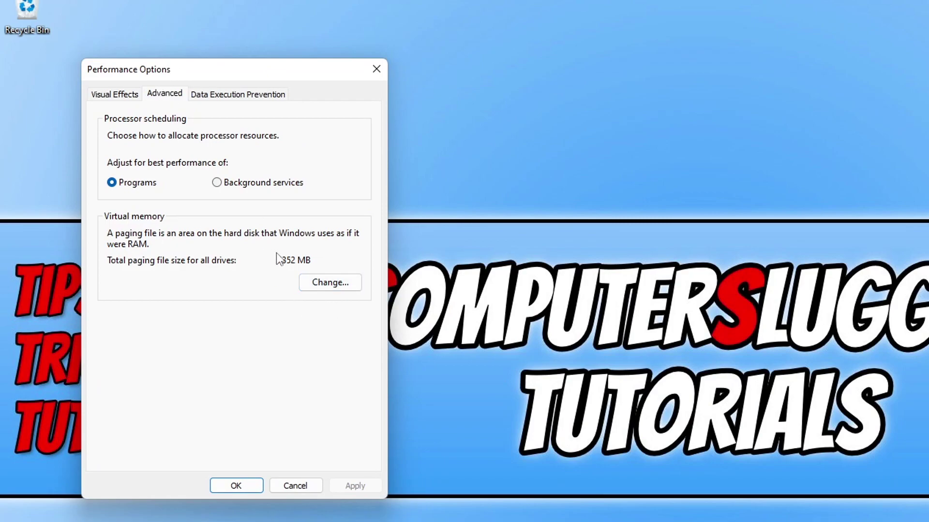
pyautogui.click(326, 282)
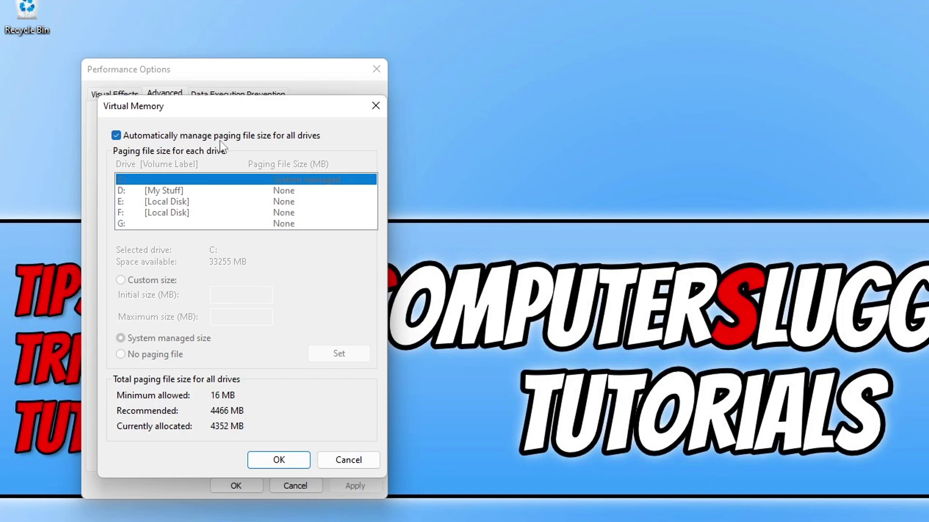
pyautogui.click(282, 136)
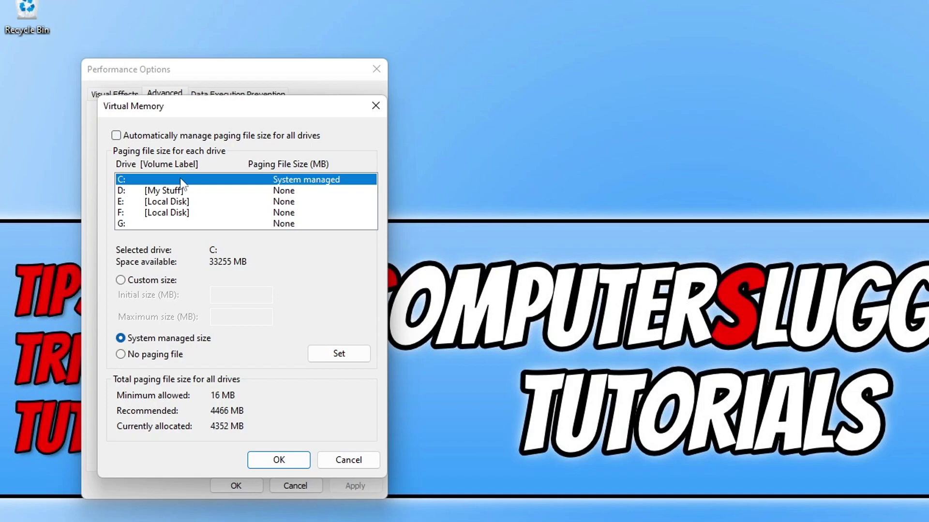
# Set C:'s paging file to a custom size of 4466 MB initial and 4466 MB maximum, and confirm.
pyautogui.click(148, 281)
pyautogui.click(248, 295)
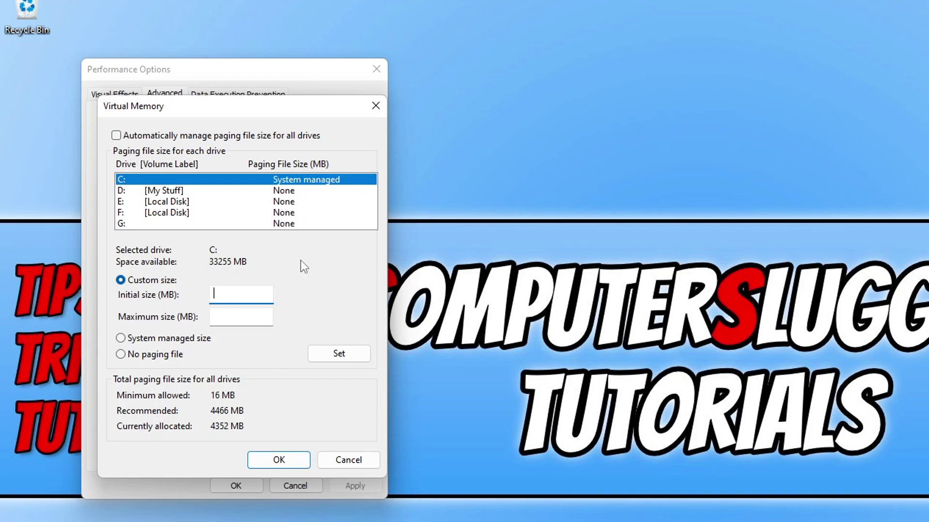
pyautogui.write('4466')
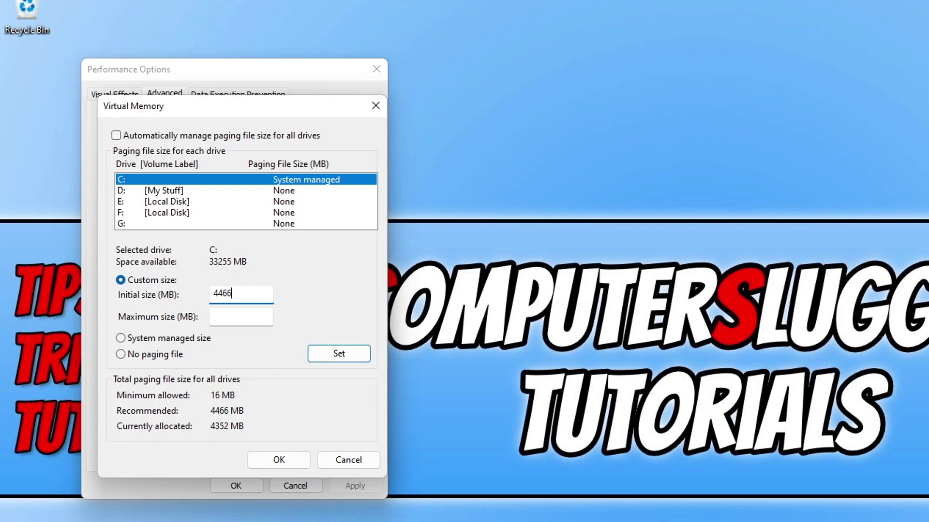
pyautogui.click(257, 318)
pyautogui.write('4466')
pyautogui.click(334, 353)
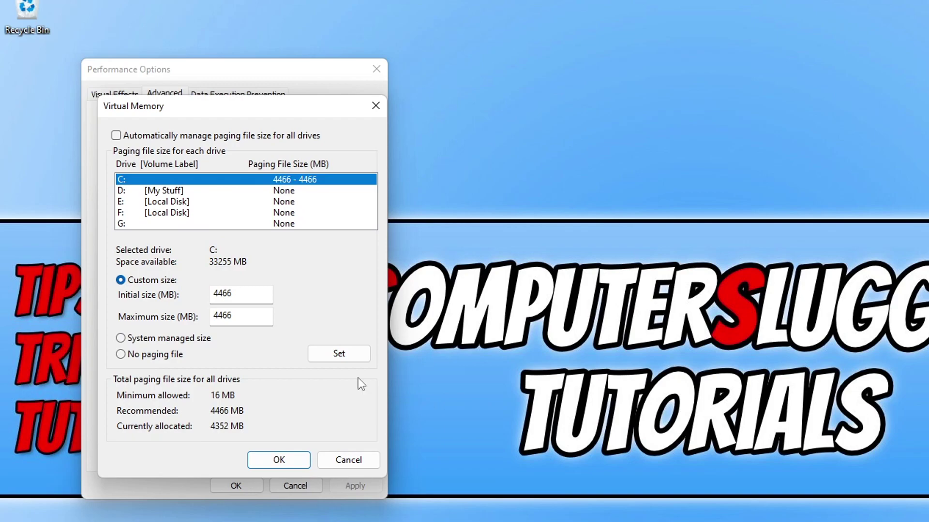
pyautogui.click(290, 463)
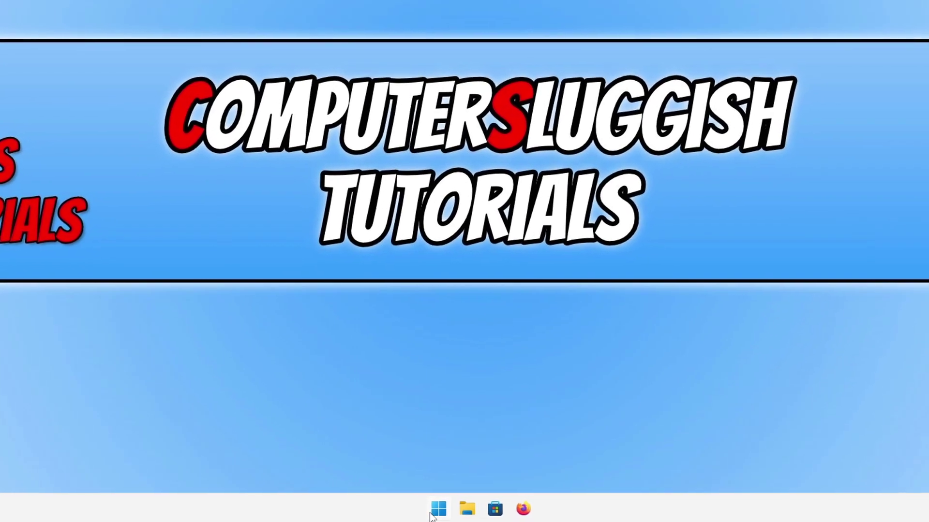
# Search Start for 'defrag' and launch Defragment and Optimise Drives.
pyautogui.press('super')
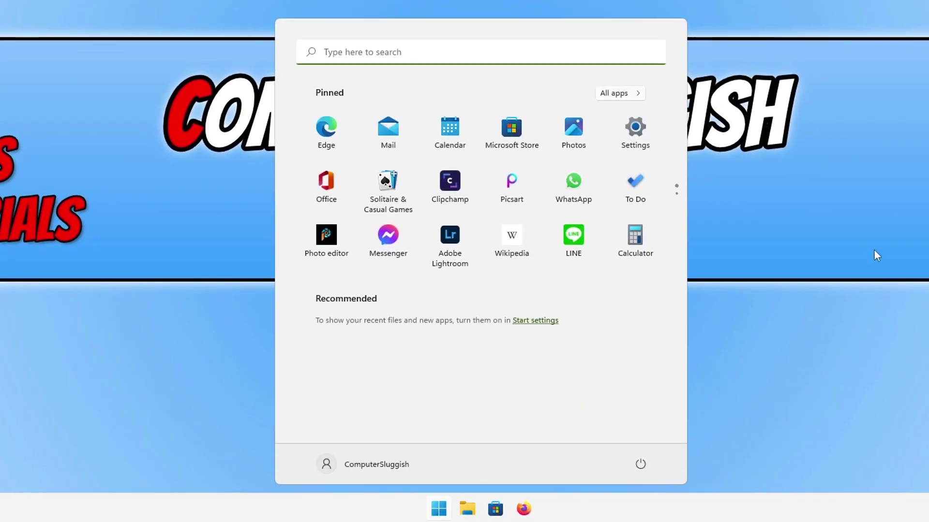
pyautogui.write('defrag')
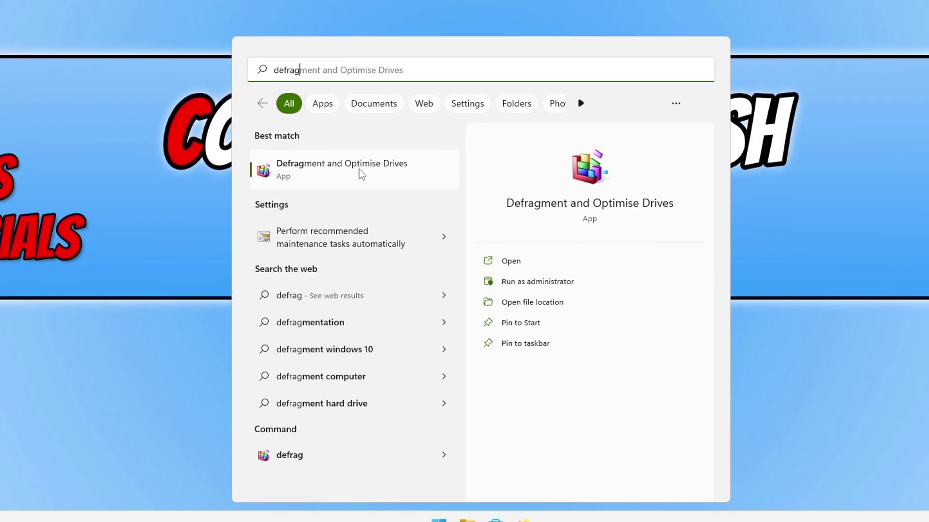
pyautogui.click(359, 204)
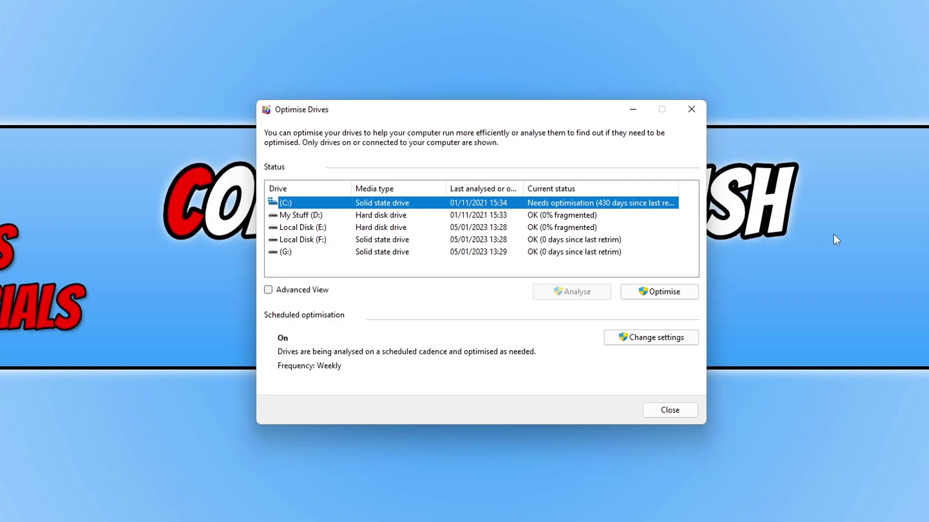
# Start optimising drive (C:) in Optimise Drives.
pyautogui.click(648, 293)
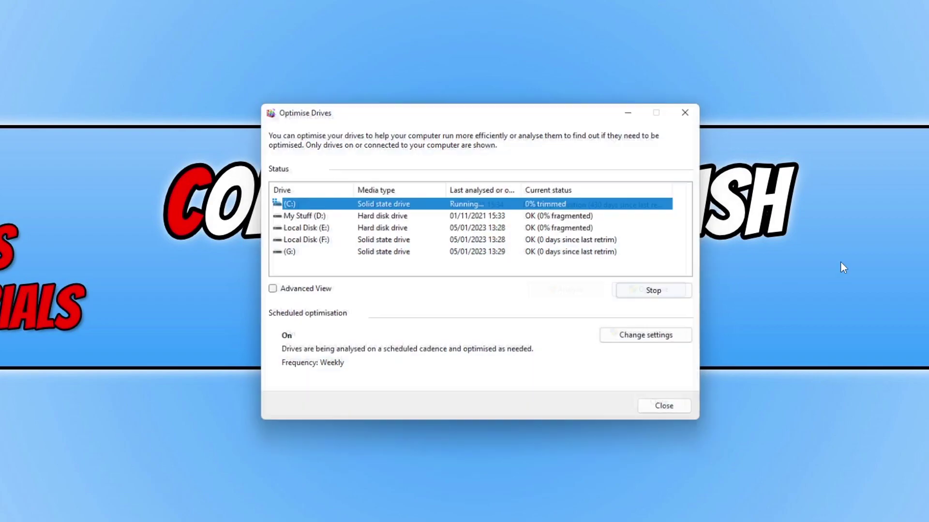